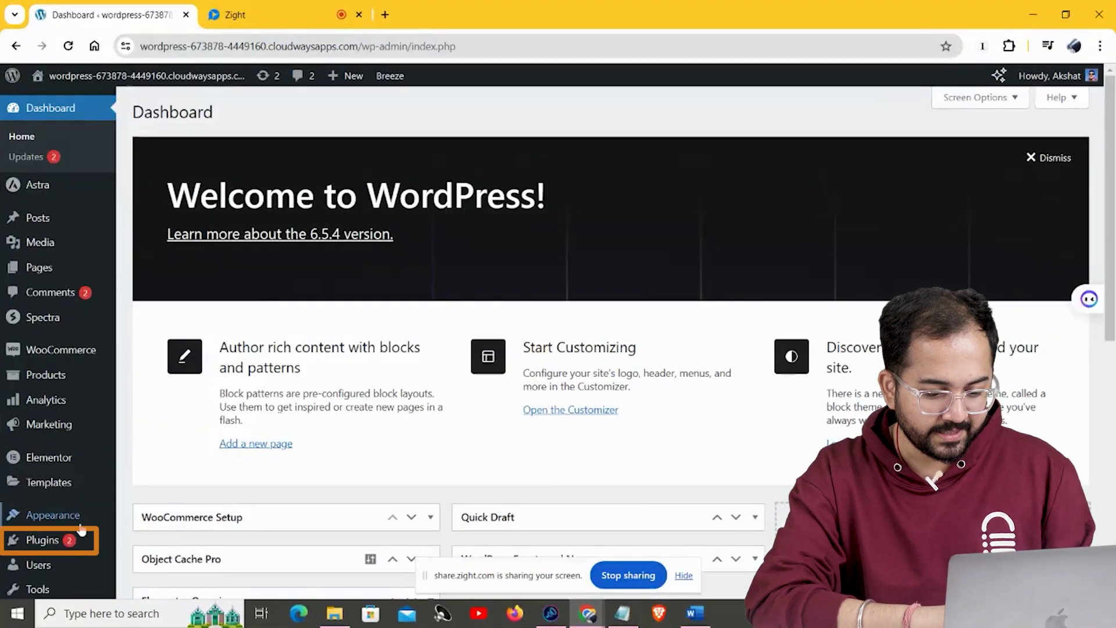
# - In Elementor's Advanced settings, set Switch Editor Loader Method to Enable
pyautogui.moveTo(52, 542)
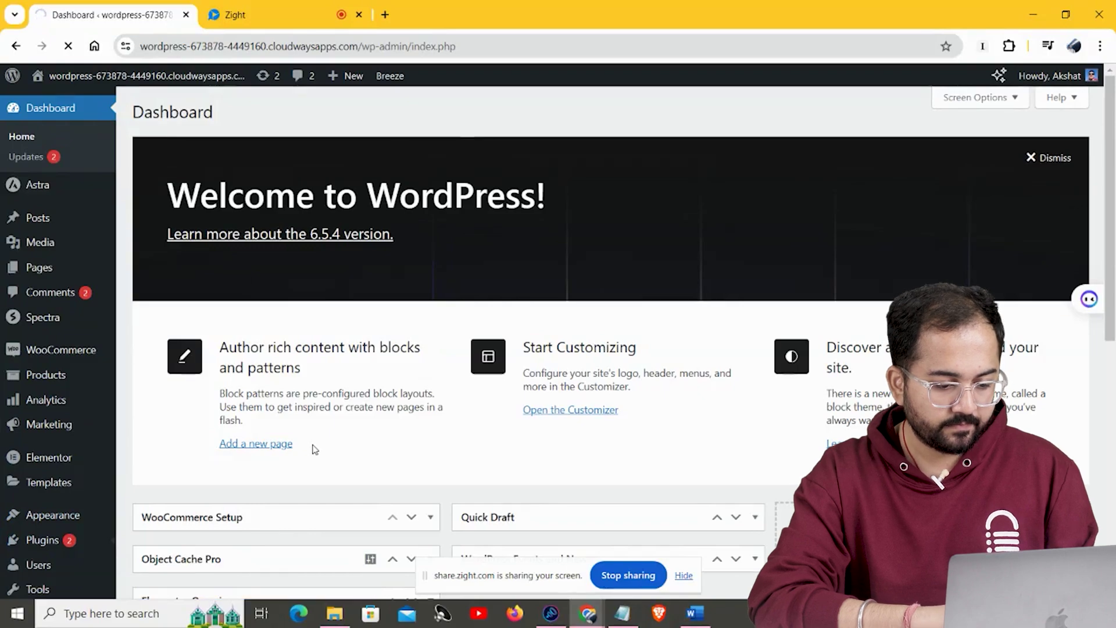
pyautogui.scroll(-2, 558, 325)
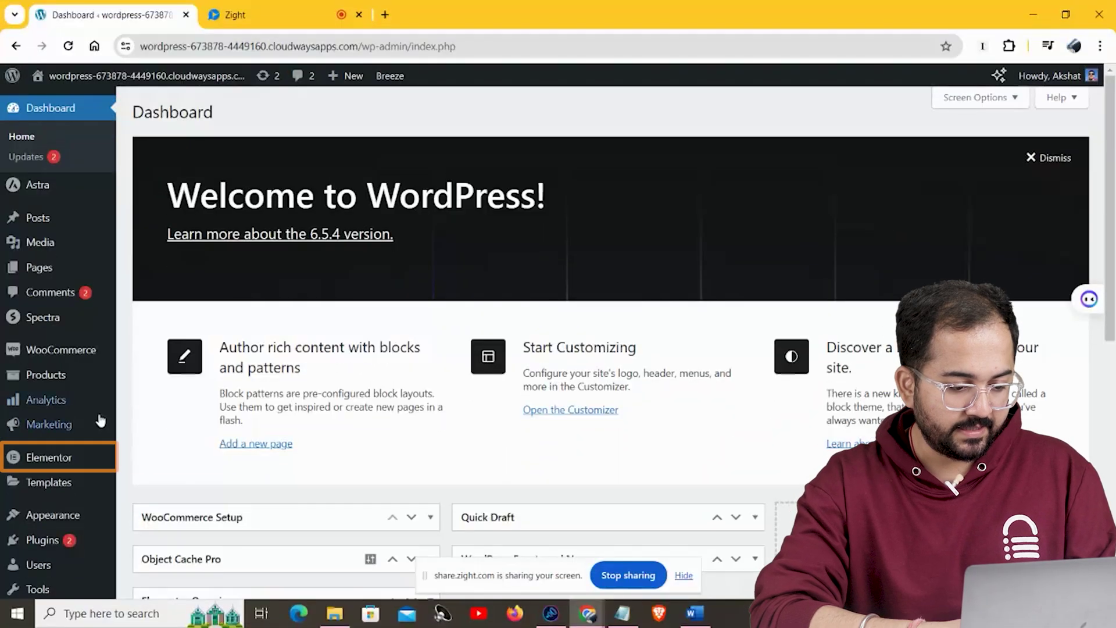
pyautogui.moveTo(68, 459)
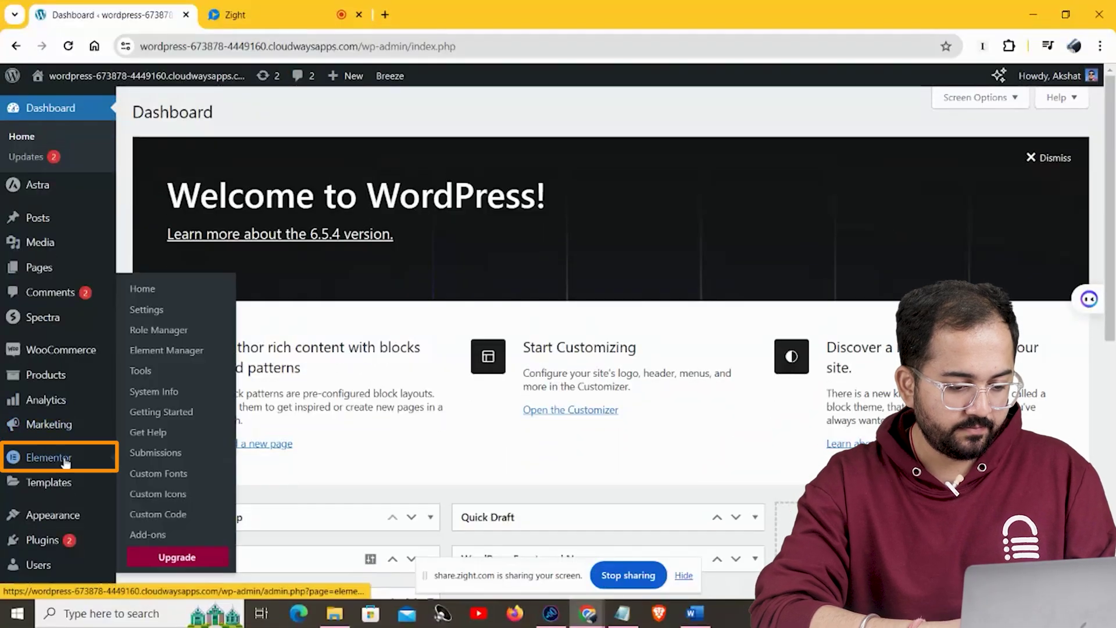
pyautogui.click(170, 312)
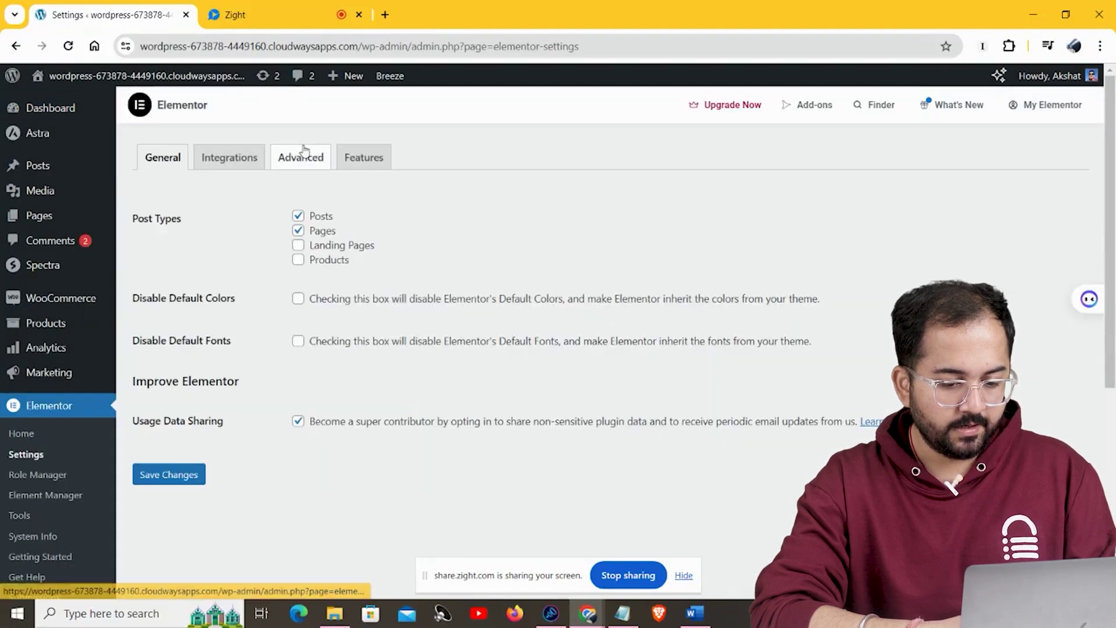
pyautogui.click(303, 157)
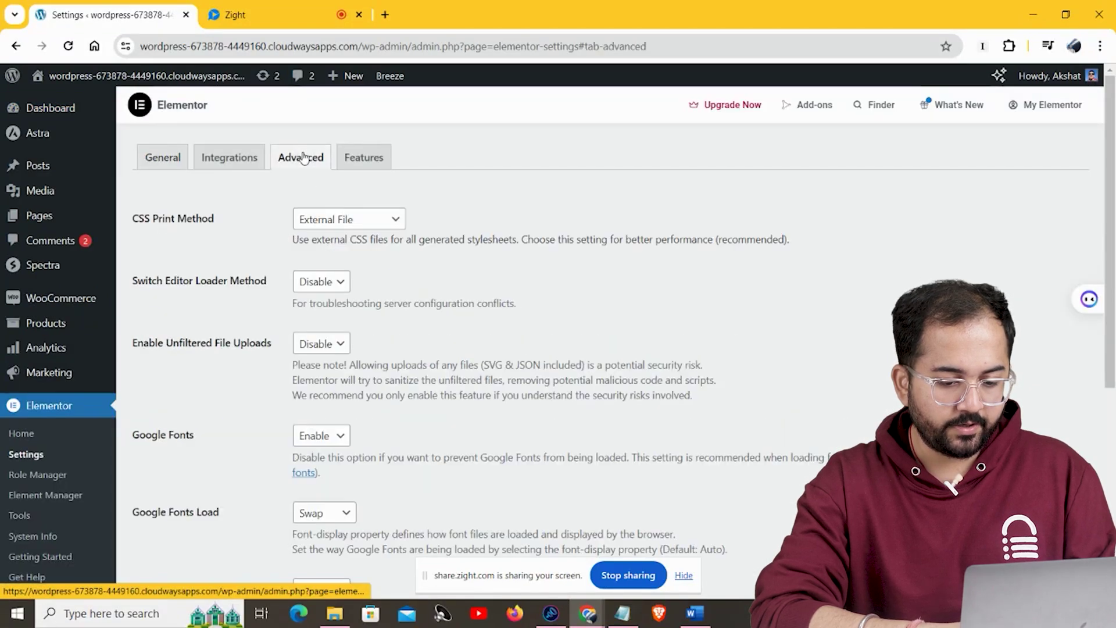
pyautogui.click(342, 285)
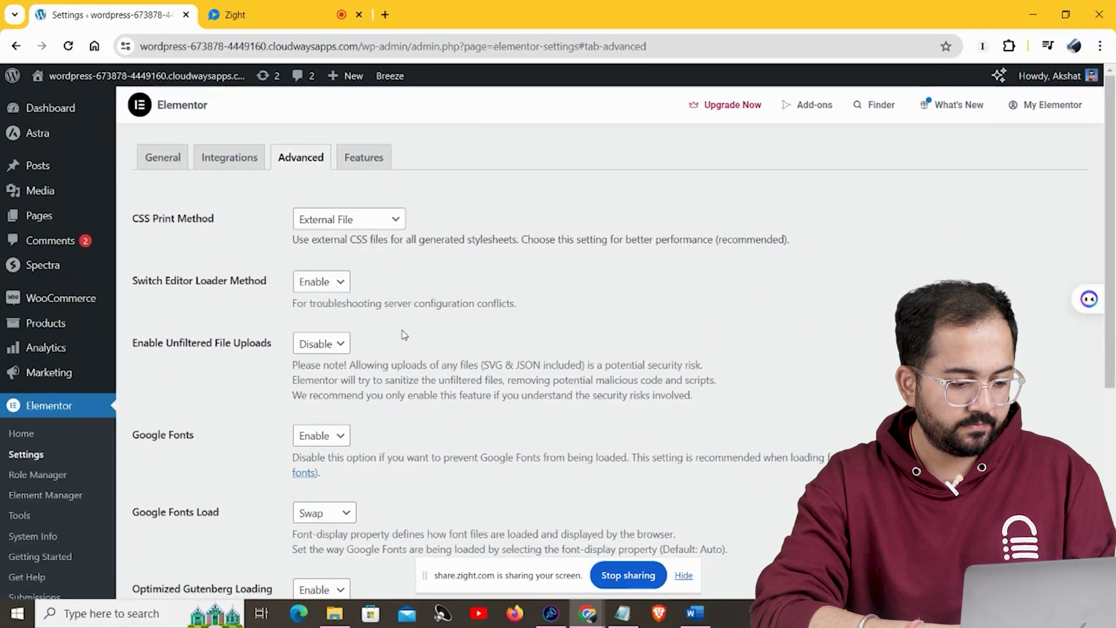
pyautogui.scroll(-5, 601, 372)
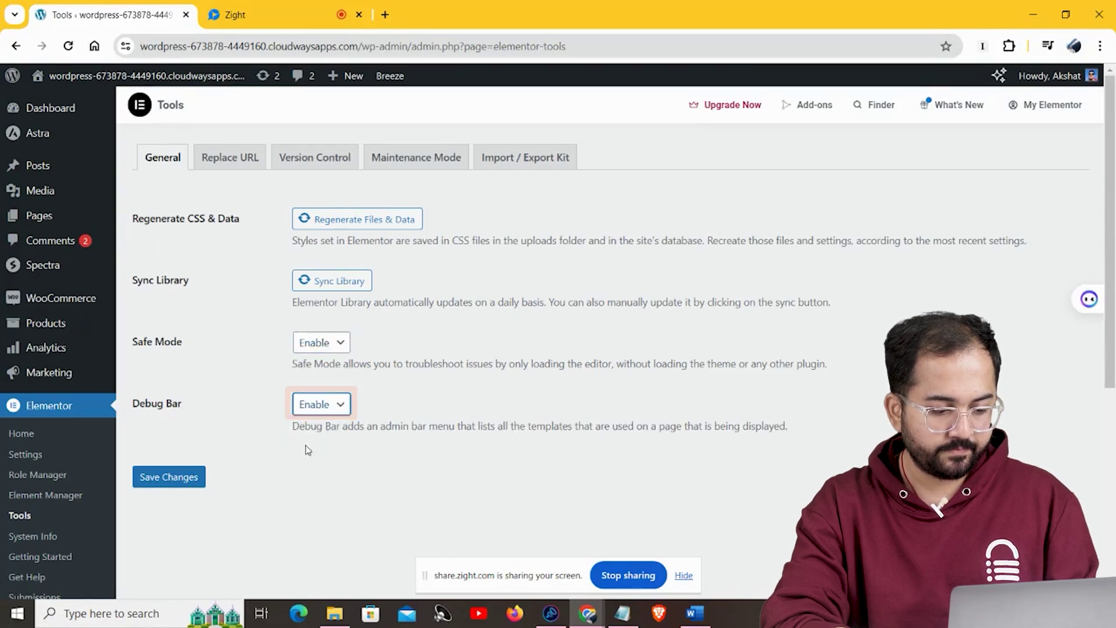
# - Save the Safe Mode and Debug Bar settings, then open Elementor #5196's editor in a new tab
pyautogui.click(177, 481)
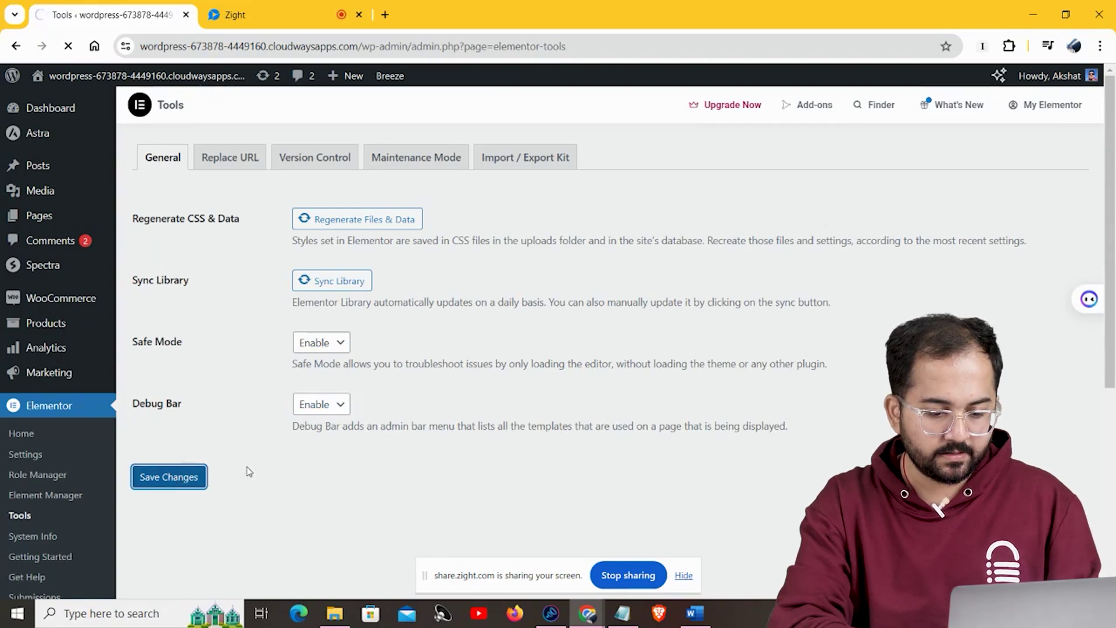
pyautogui.moveTo(65, 216)
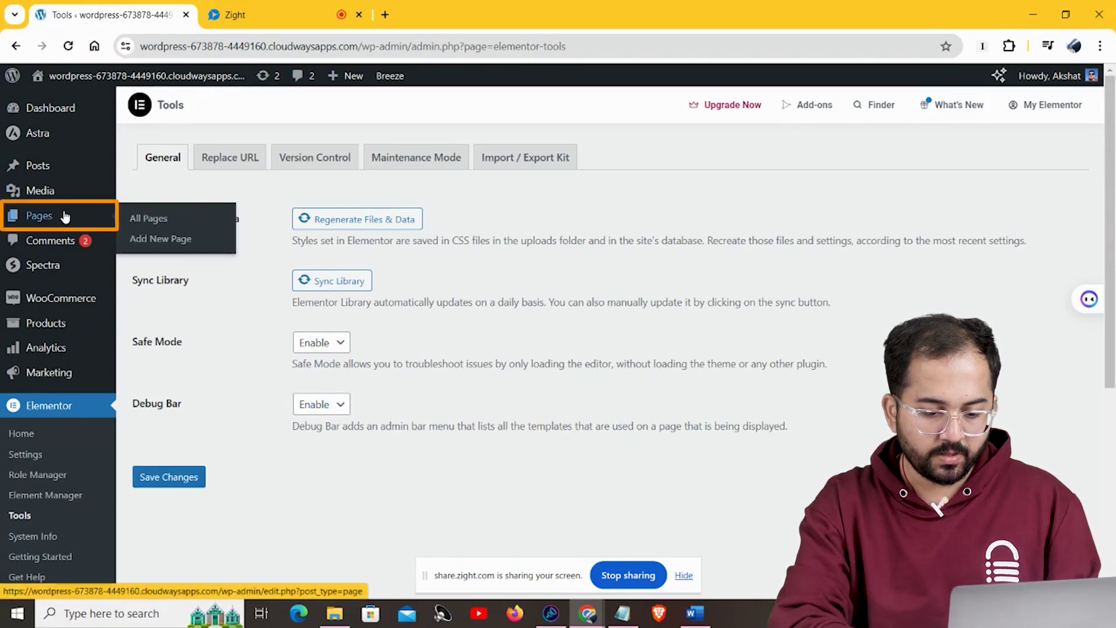
pyautogui.click(151, 219)
pyautogui.rightClick(336, 499)
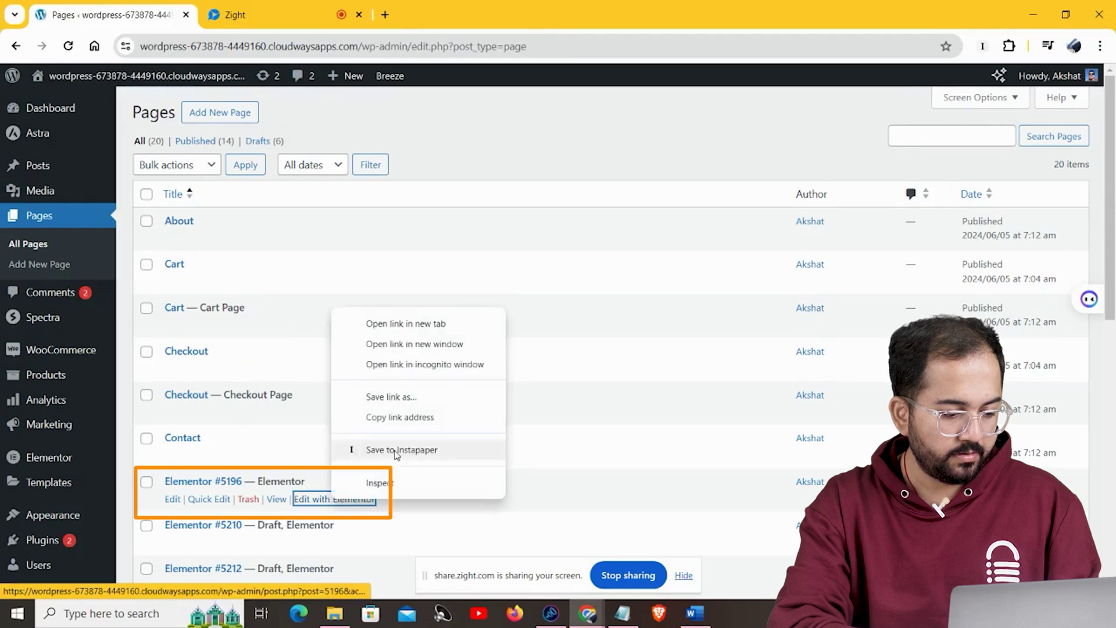
pyautogui.click(394, 324)
pyautogui.hotkey('ctrl', 'Tab')
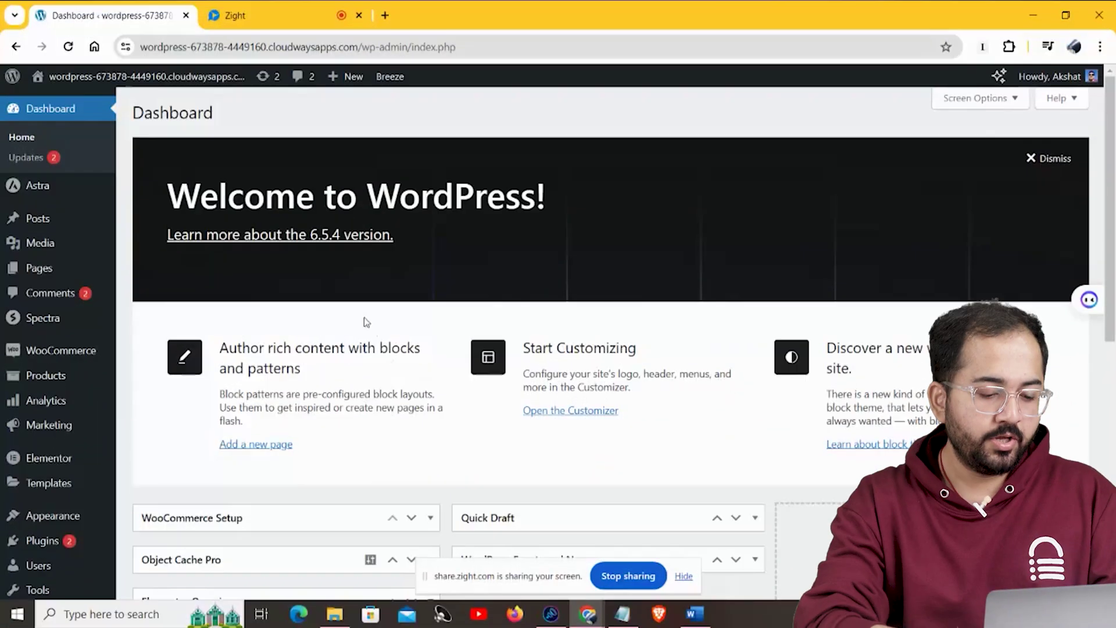
pyautogui.moveTo(74, 517)
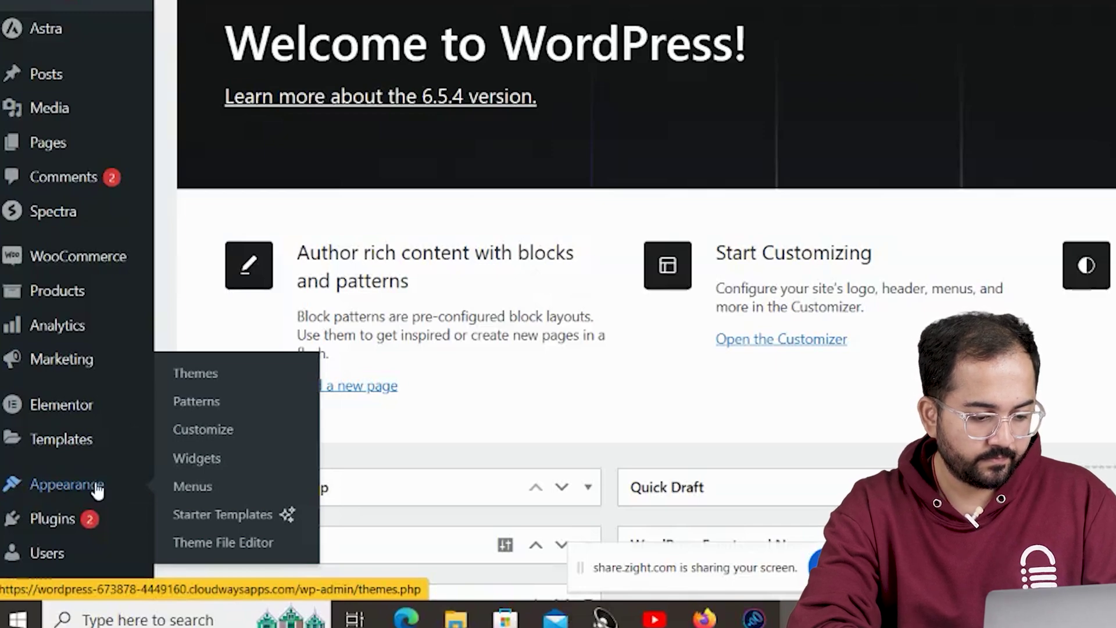
# - Install the Hello Elementor theme from the Add New Theme page, leaving it inactive
pyautogui.click(97, 492)
pyautogui.scroll(2, 421, 203)
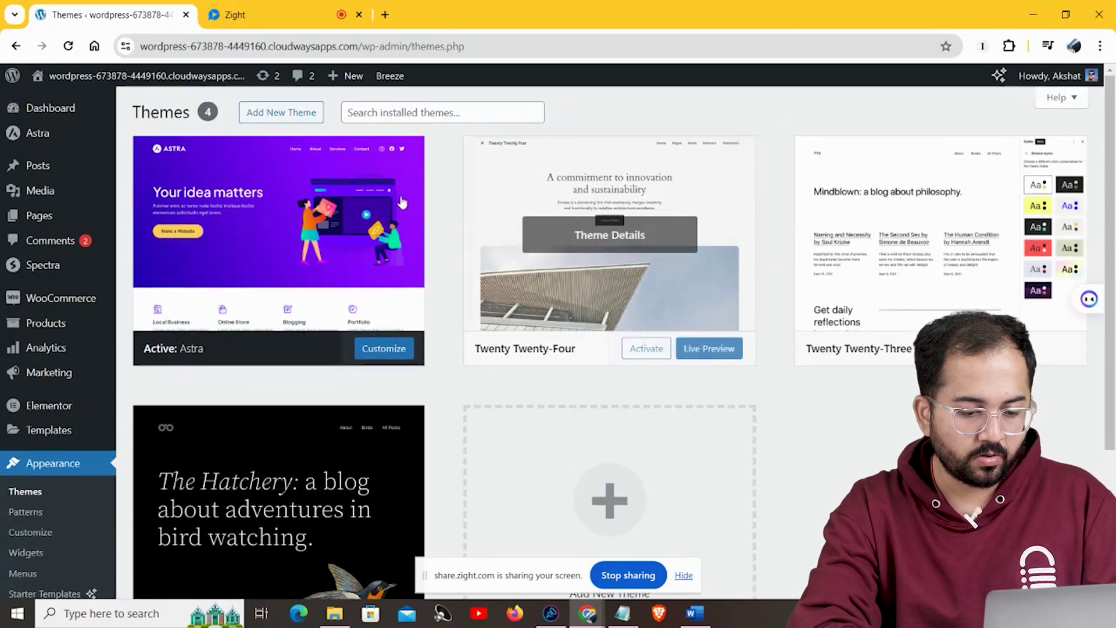
pyautogui.click(280, 112)
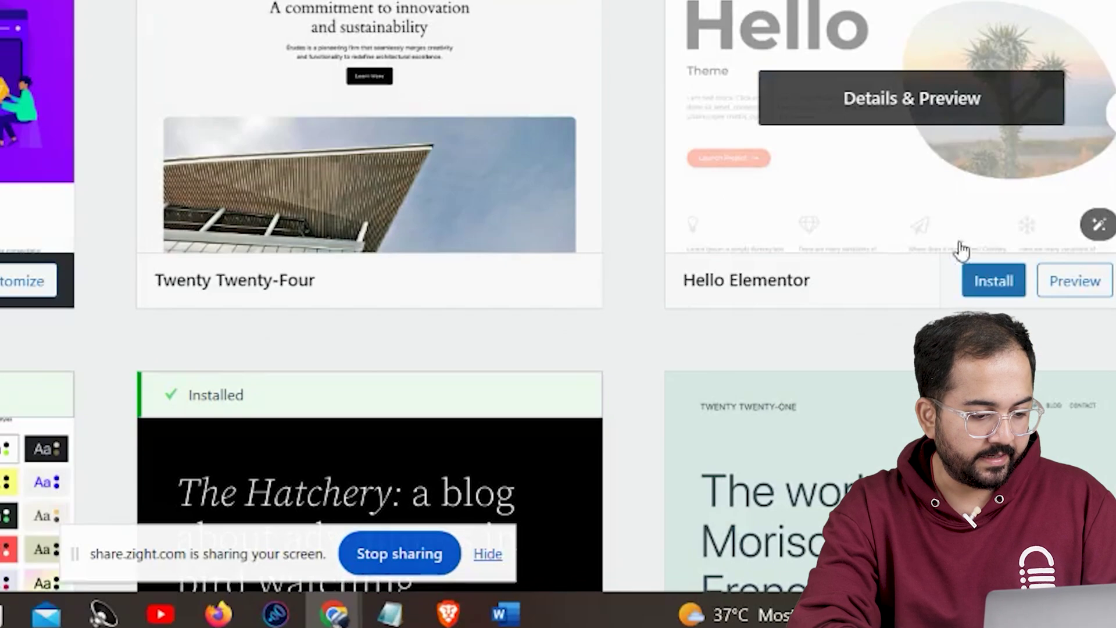
pyautogui.click(1002, 404)
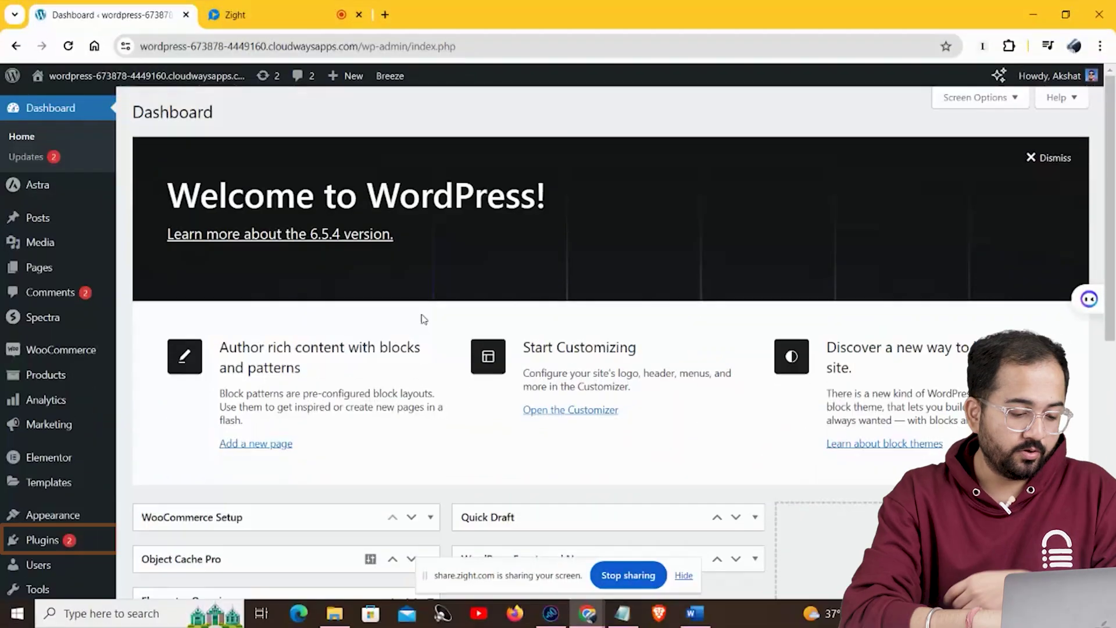
# - Bulk-deactivate the checked plugins, then reactivate Advanced Google reCAPTCHA and Breeze
pyautogui.moveTo(69, 539)
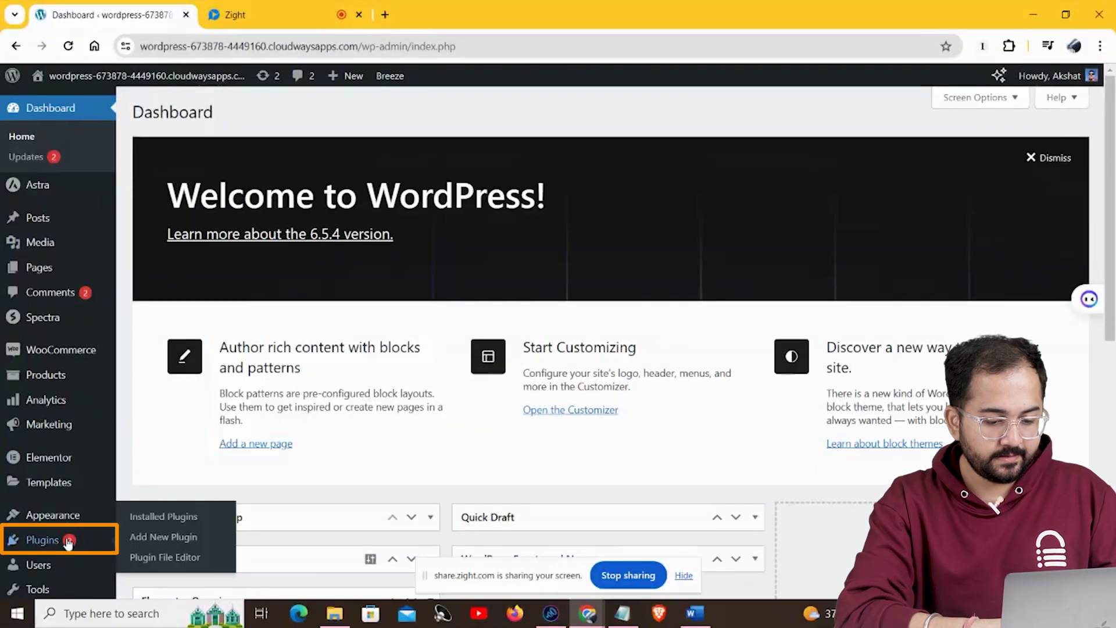
pyautogui.click(189, 519)
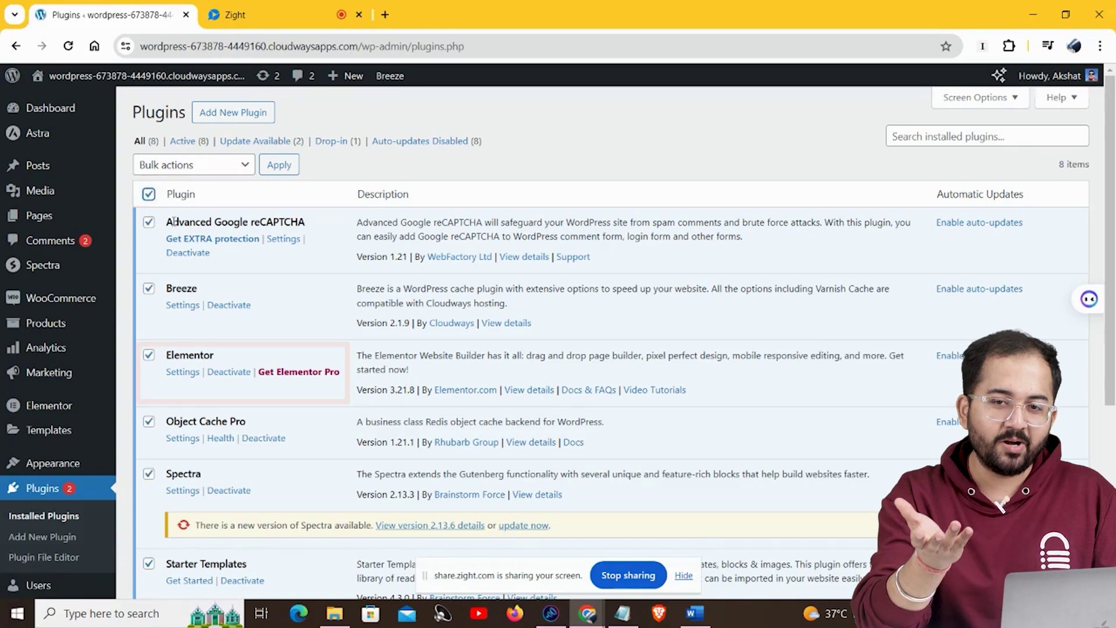
pyautogui.click(244, 167)
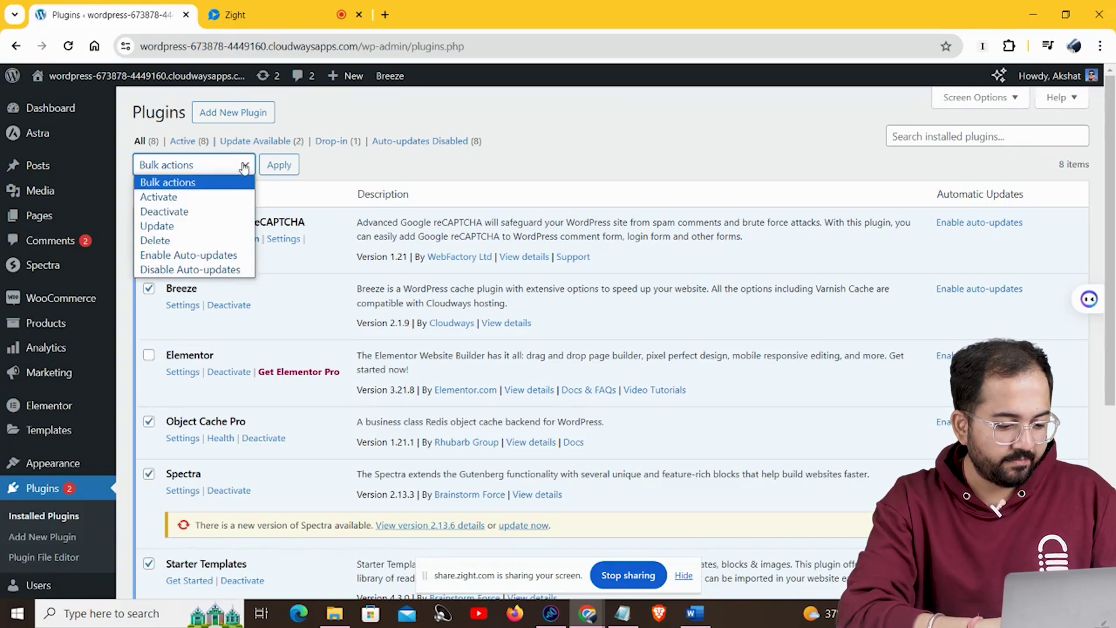
pyautogui.click(201, 213)
pyautogui.click(279, 167)
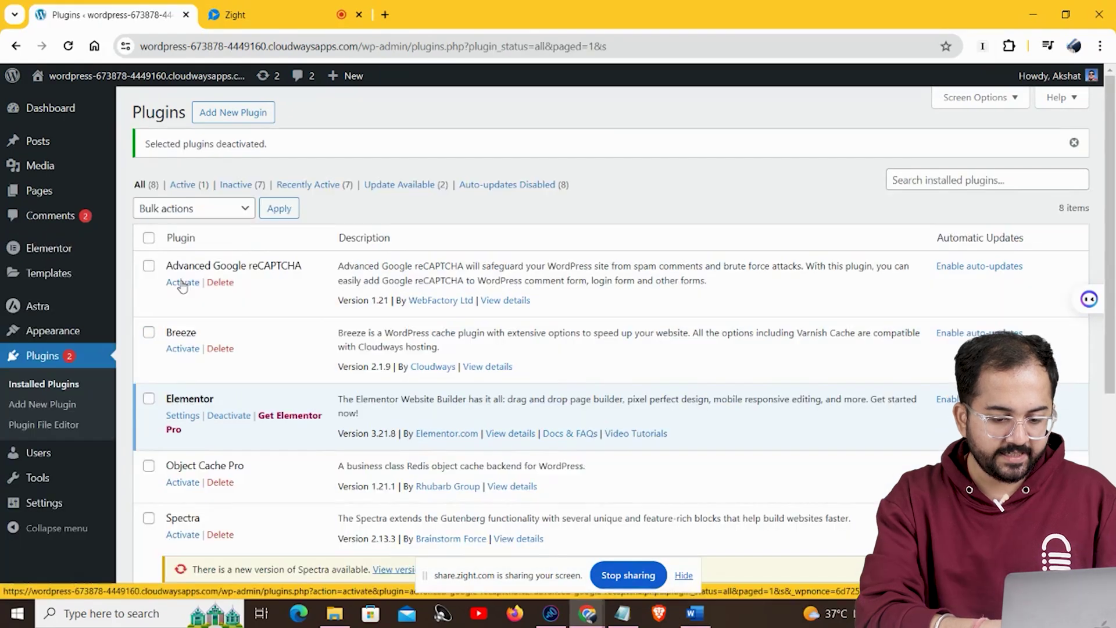
pyautogui.click(182, 283)
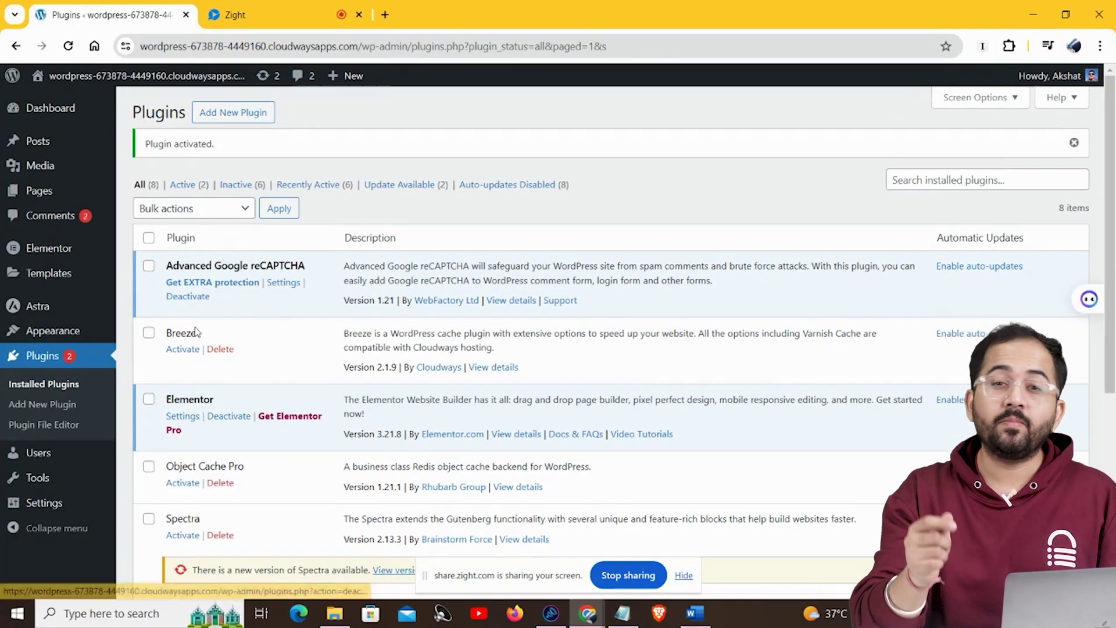
pyautogui.click(182, 348)
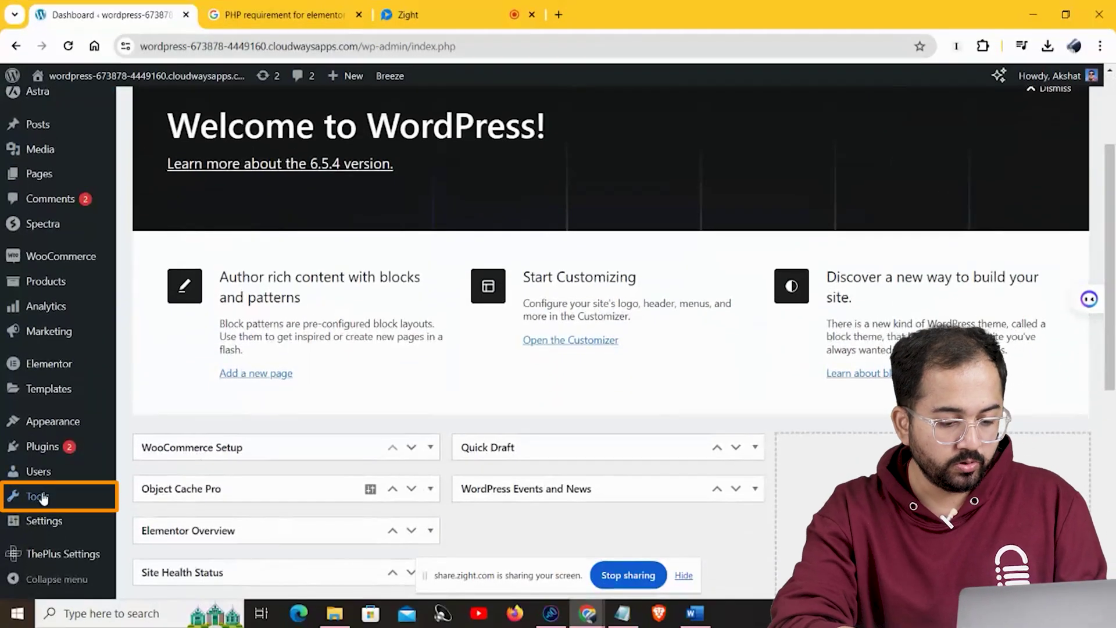
# - Expand Server in Site Health Info and highlight the PHP version 8.0.30
pyautogui.moveTo(42, 497)
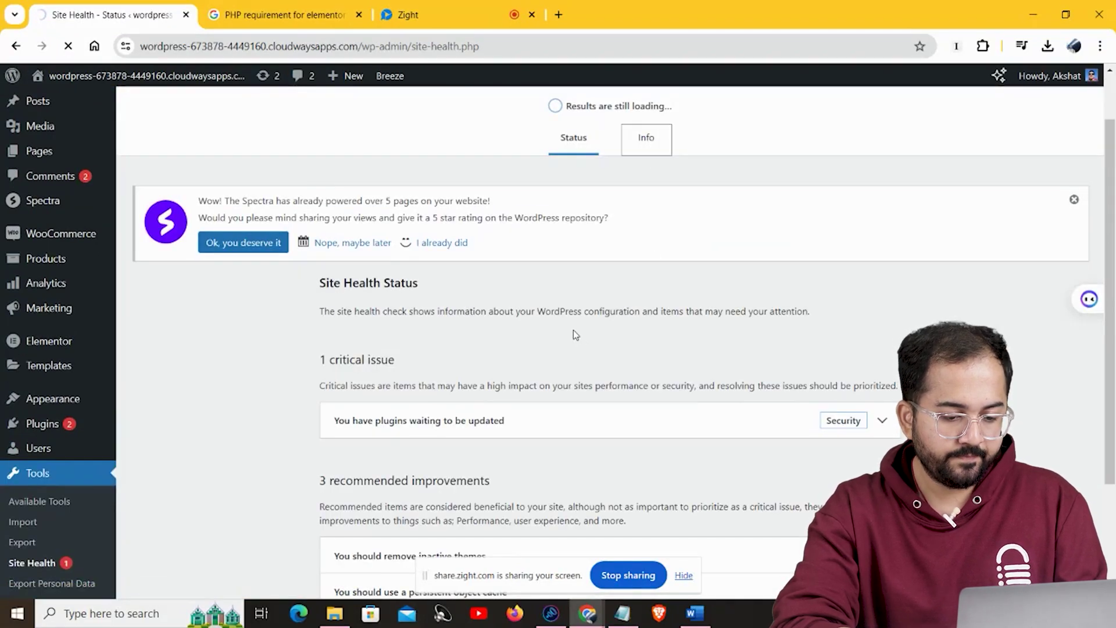
pyautogui.scroll(-5, 602, 431)
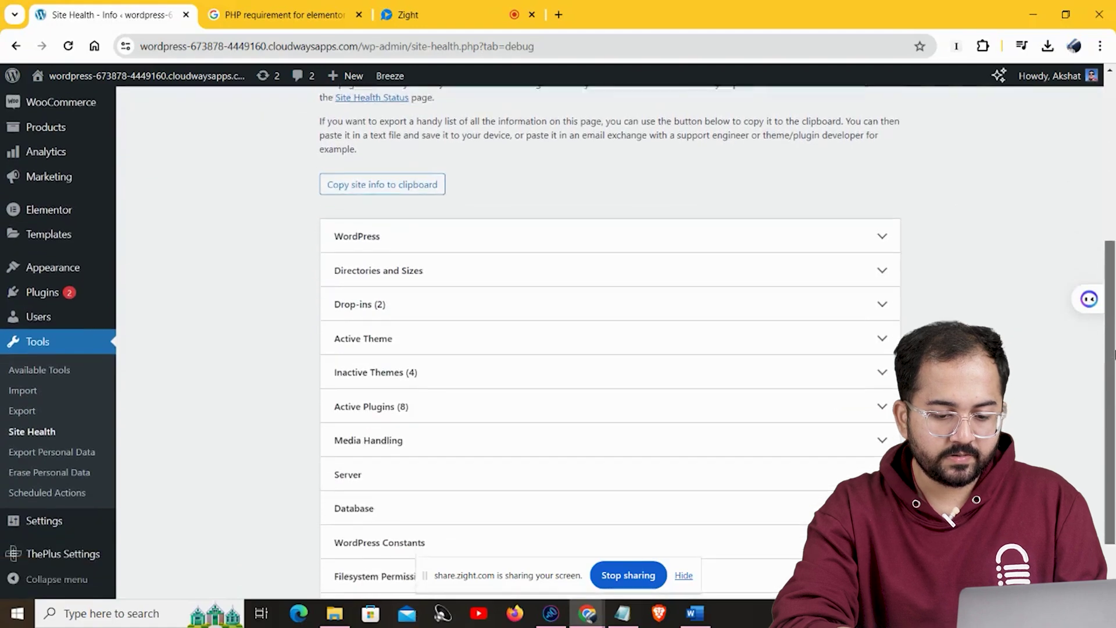
pyautogui.click(413, 461)
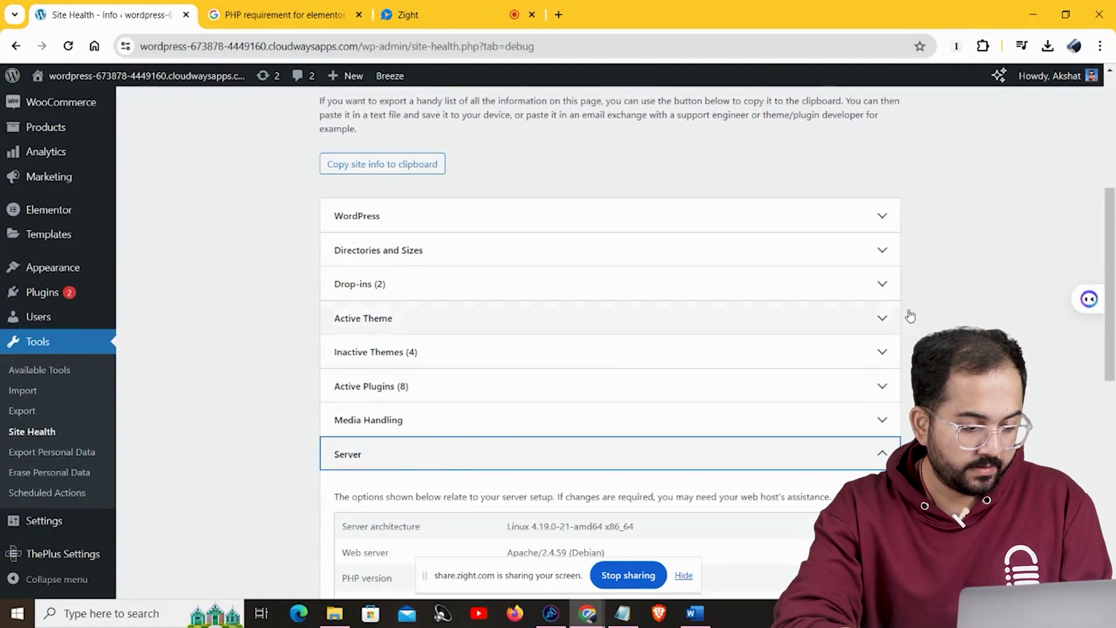
pyautogui.moveTo(1115, 244); pyautogui.dragTo(1114, 302)
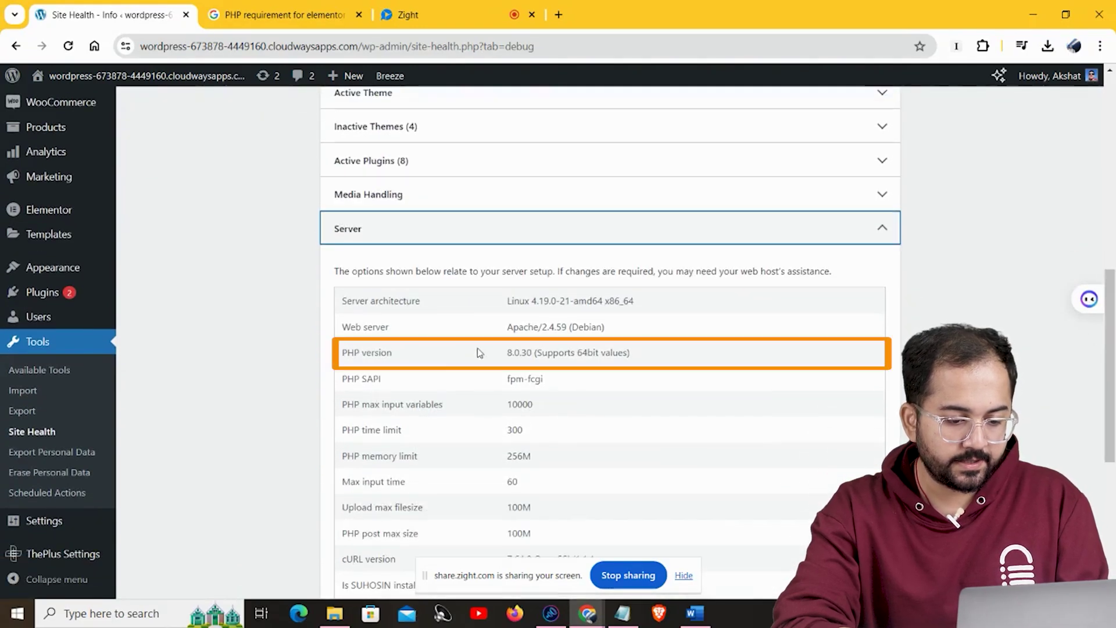
pyautogui.moveTo(509, 352); pyautogui.dragTo(648, 357)
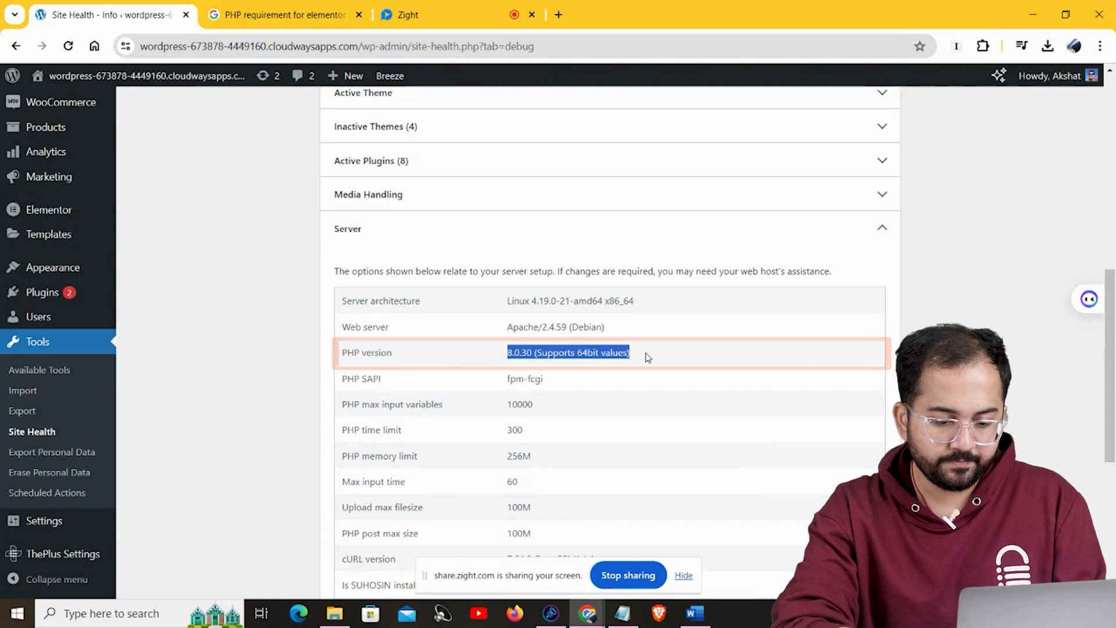
pyautogui.tripleClick(629, 349)
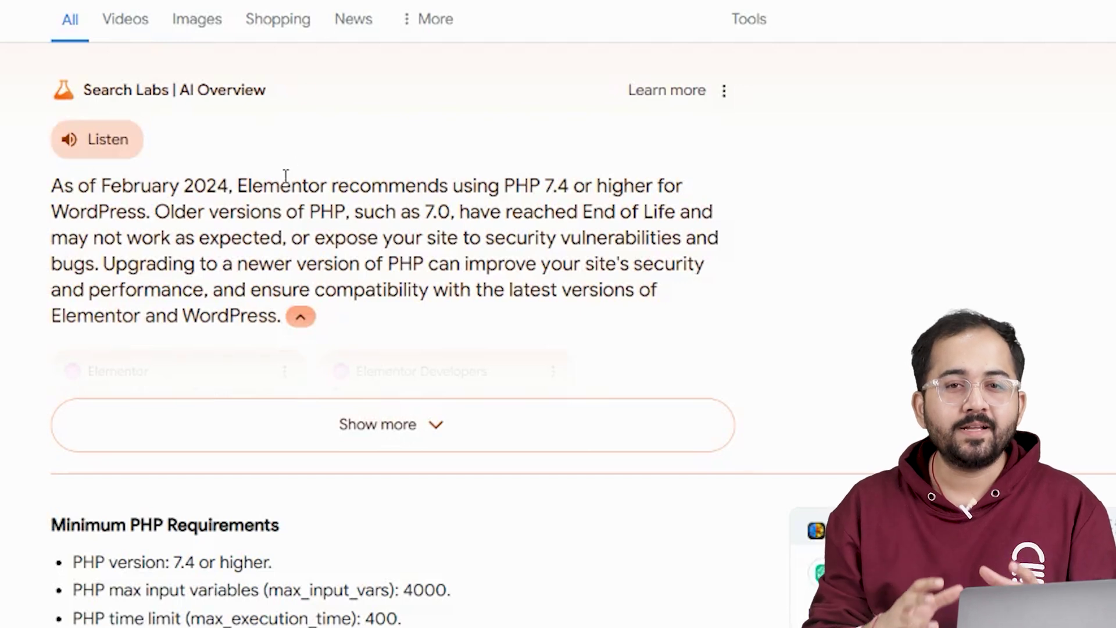
# - Highlight the AI Overview sentence stating Elementor needs PHP 7.4 or higher
pyautogui.moveTo(102, 186); pyautogui.dragTo(623, 187)
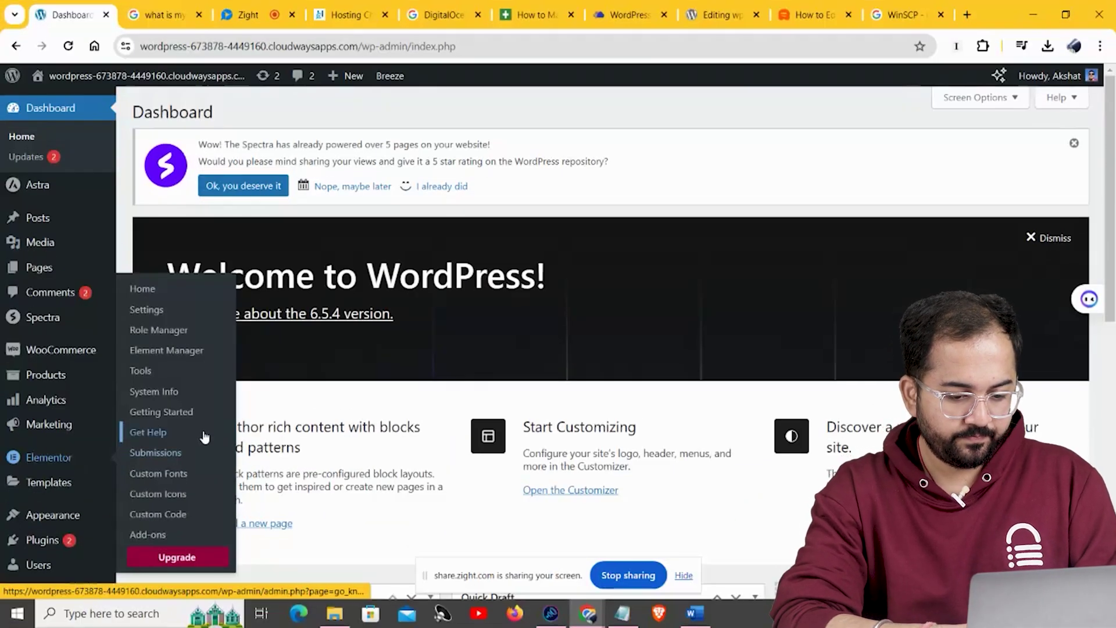
# - Open Elementor System Info and highlight the 256M PHP Memory Limit value
pyautogui.click(173, 393)
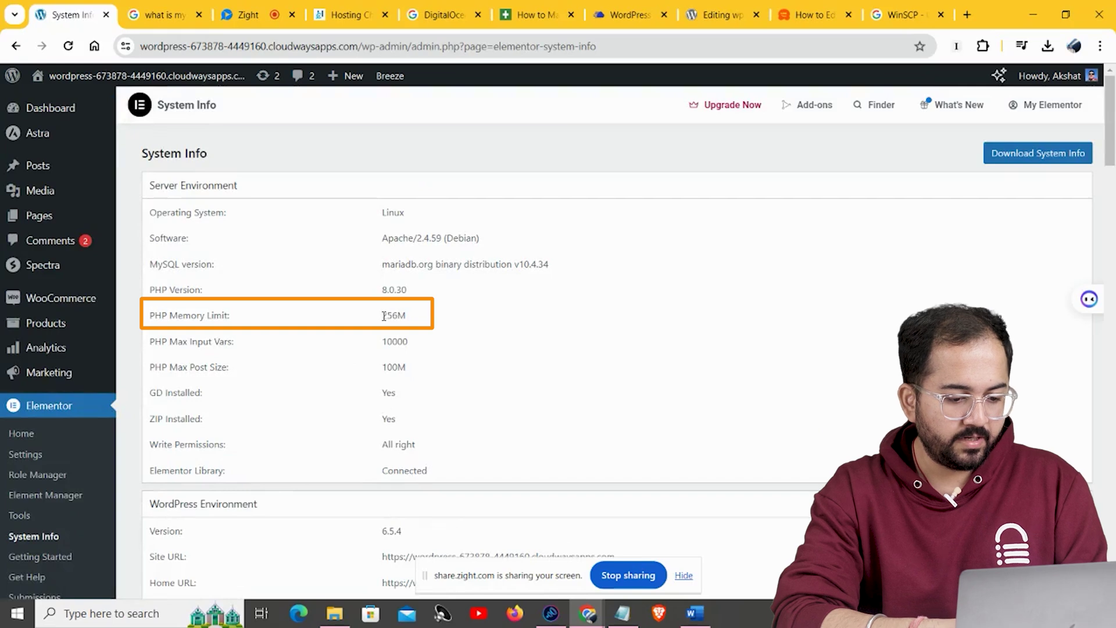
pyautogui.doubleClick(392, 315)
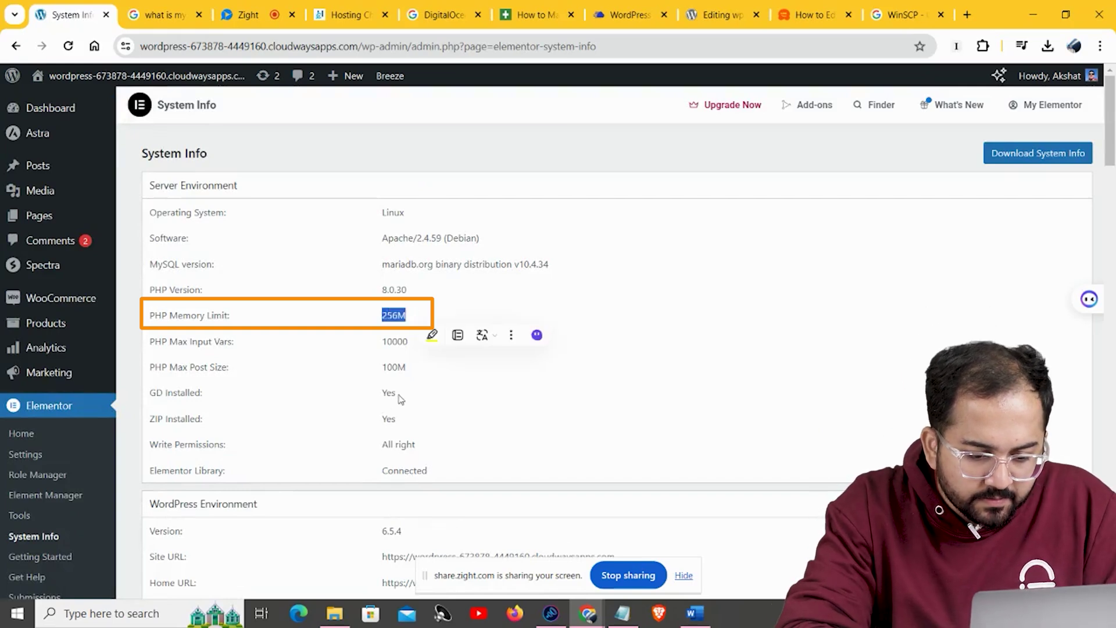
pyautogui.click(457, 369)
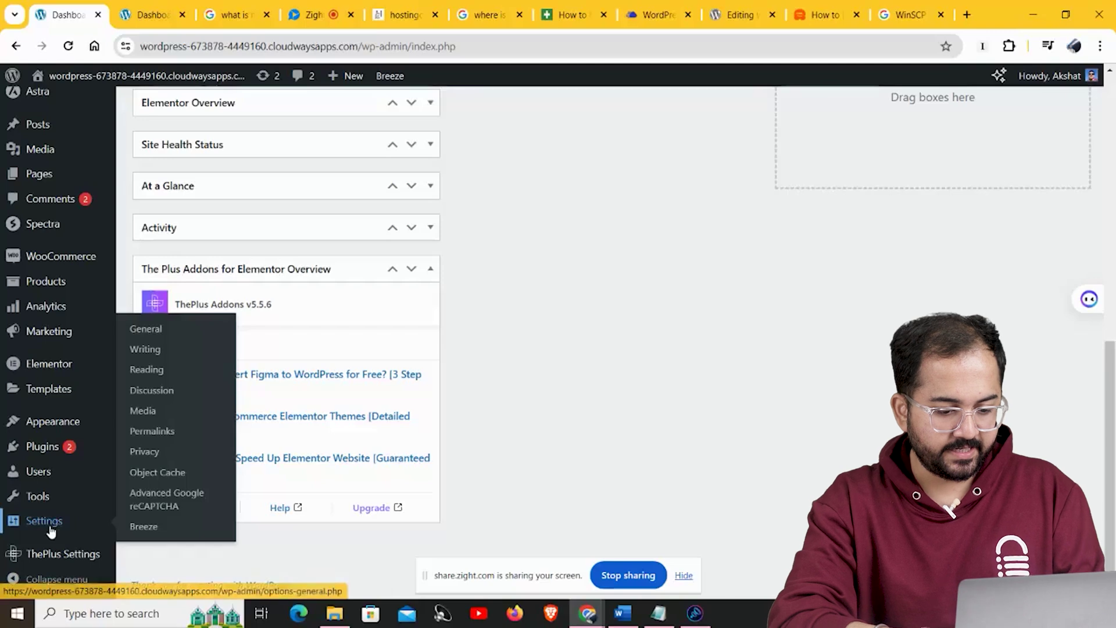
# - Switch off the Accordion and Button toggles in The Plus Addons widget settings
pyautogui.moveTo(53, 555)
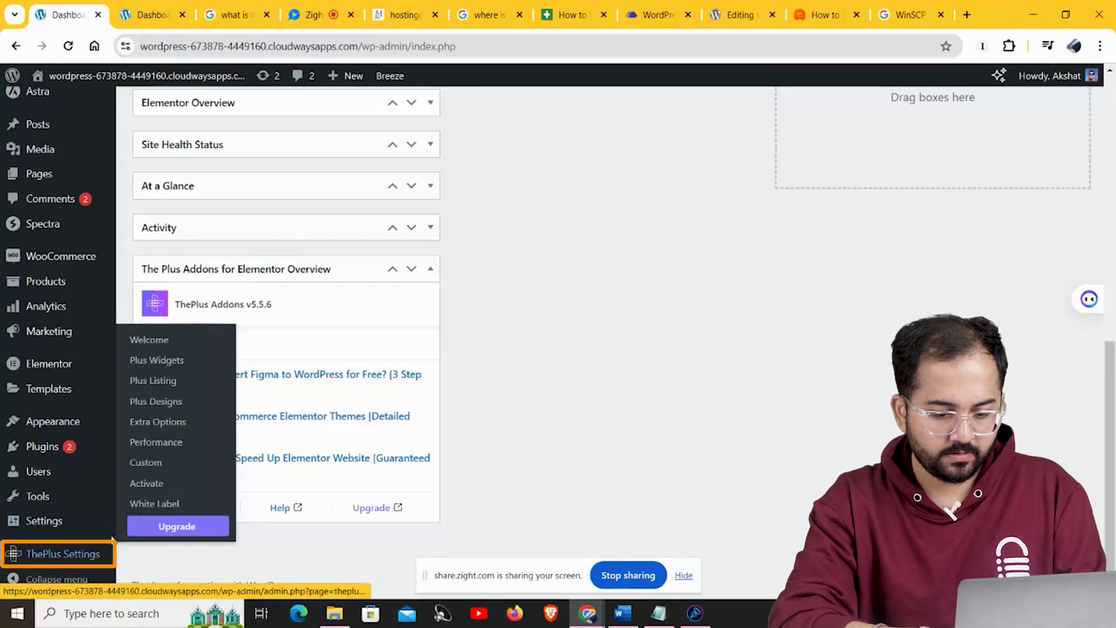
pyautogui.click(184, 365)
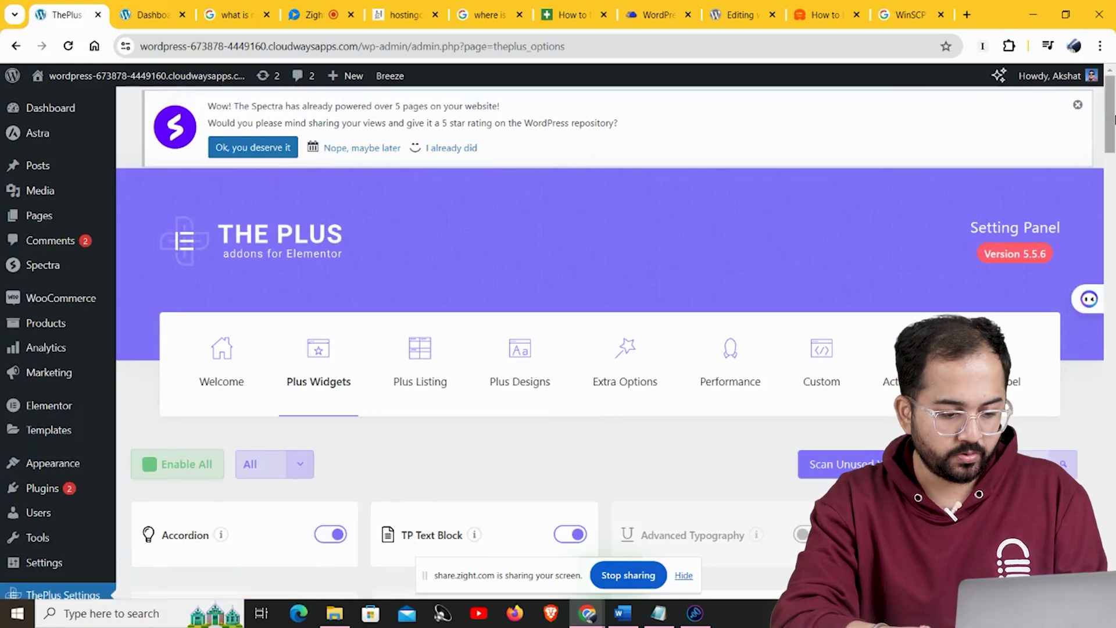
pyautogui.scroll(-5, 395, 352)
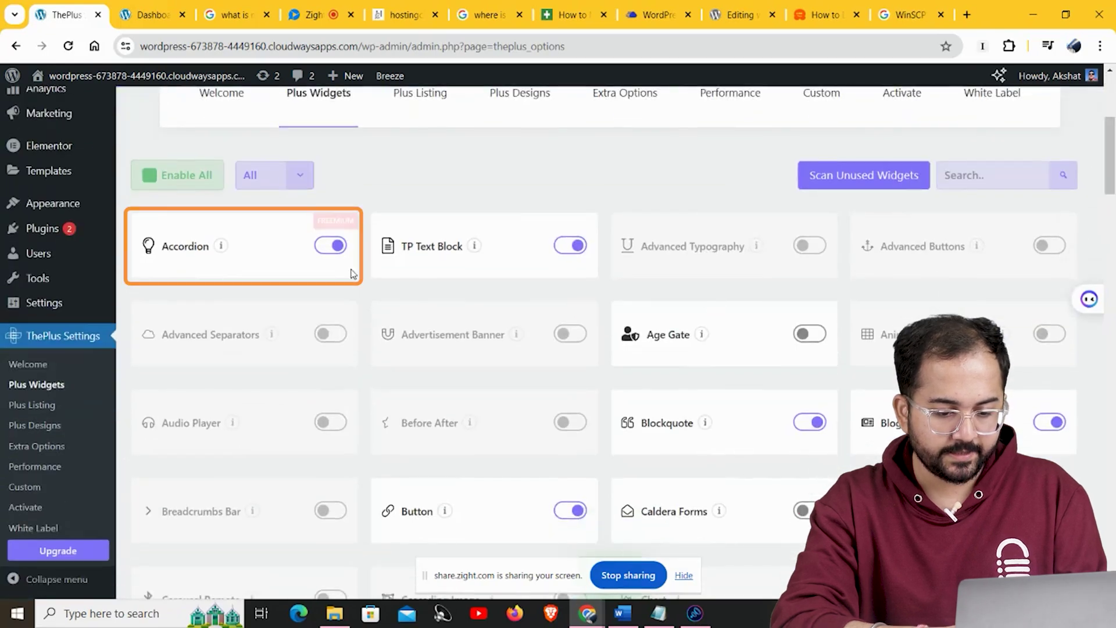
pyautogui.click(339, 248)
pyautogui.click(340, 249)
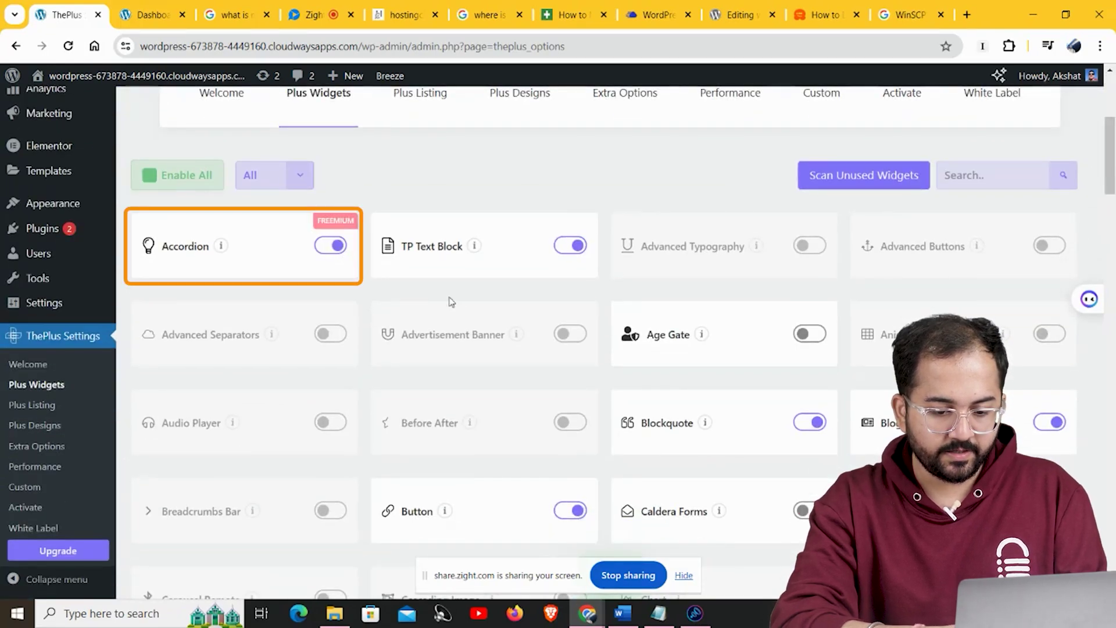
pyautogui.click(330, 250)
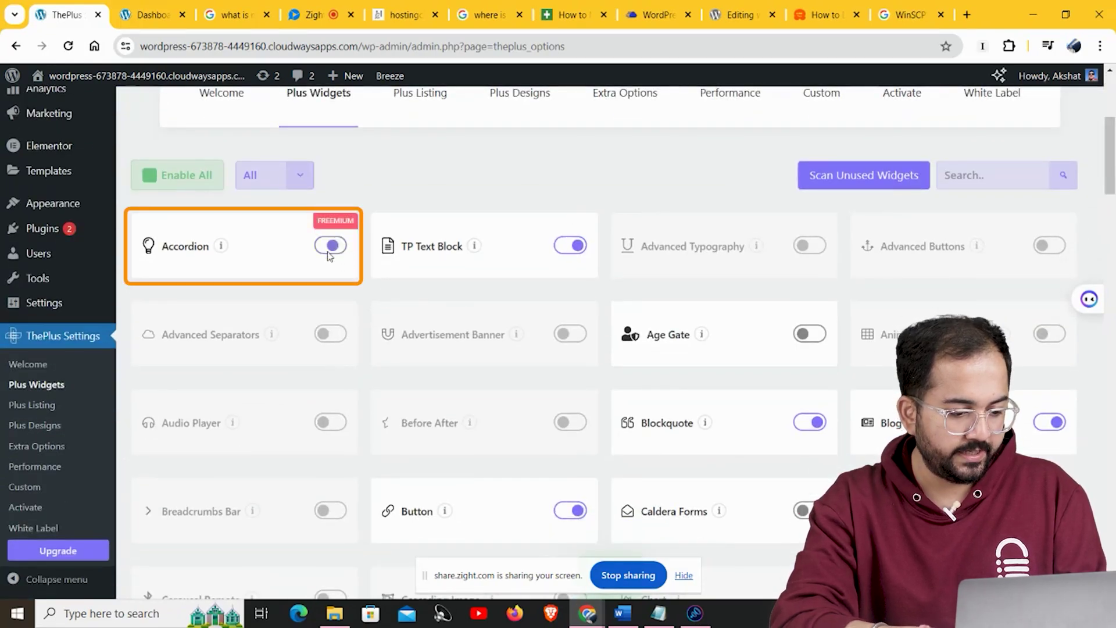
pyautogui.click(575, 510)
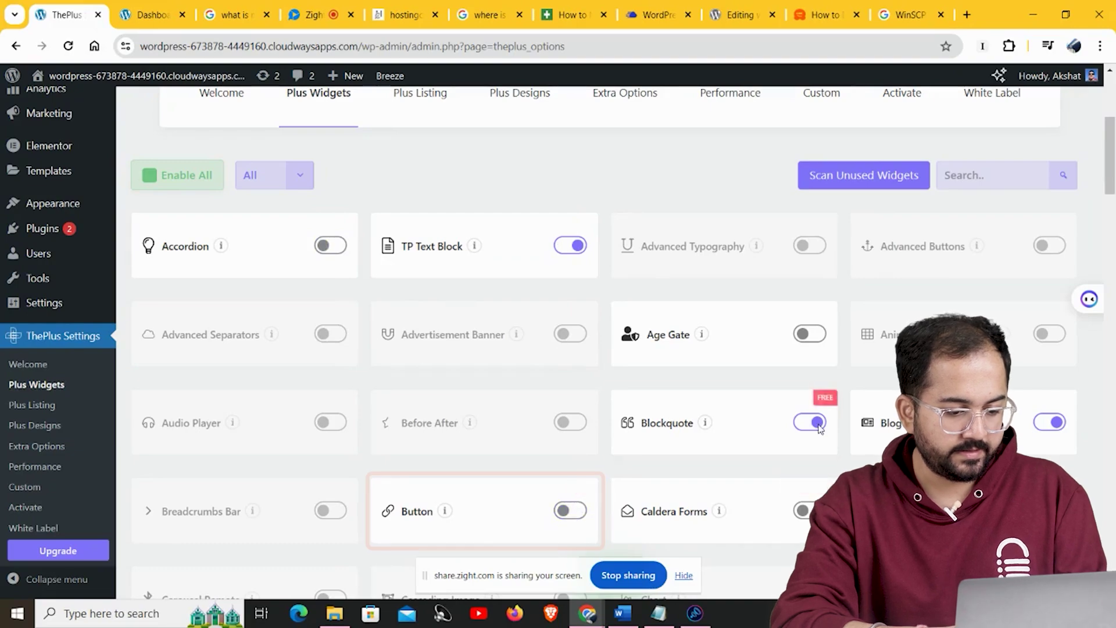